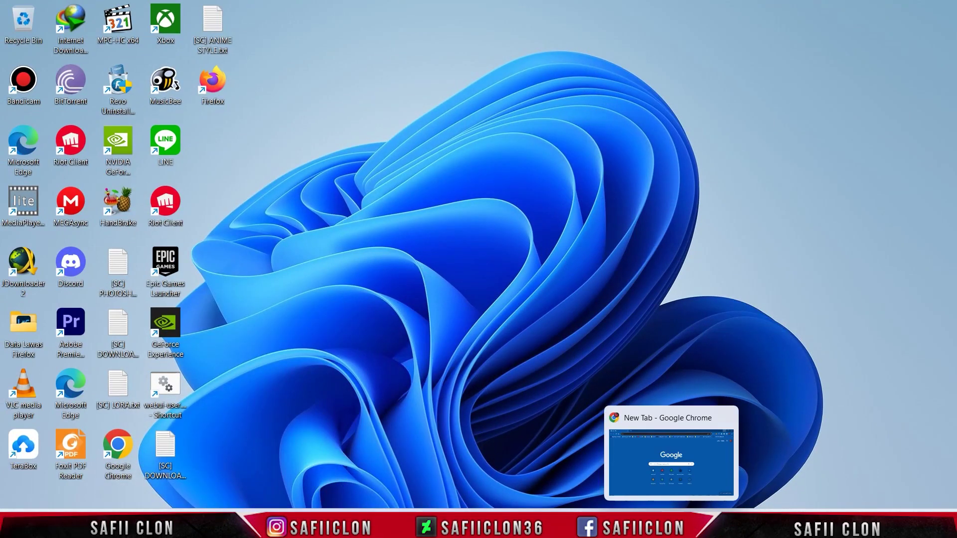
- Bring the Google Chrome window with its blank new tab to the front
{"action": "left_click", "coordinate": [671, 459]}
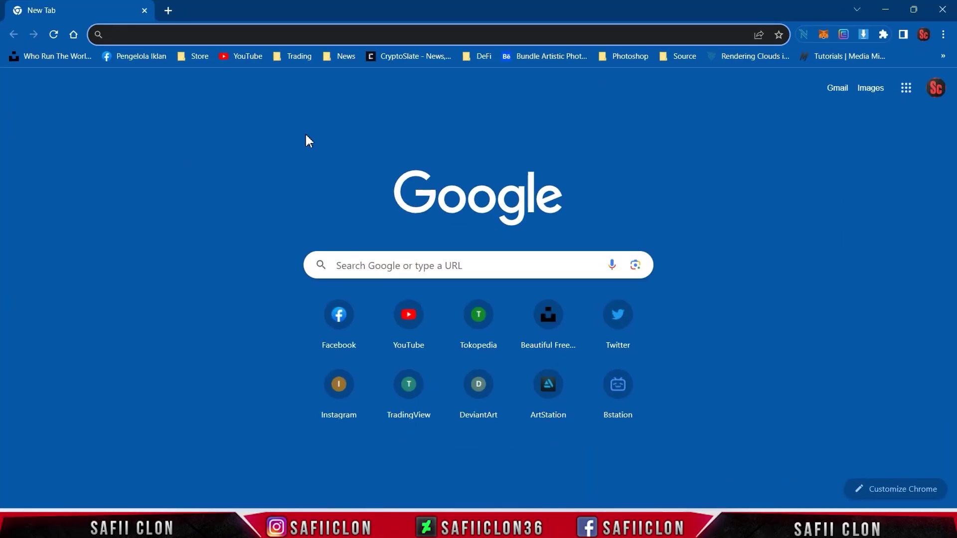
- Search Google for 'Bing Create' and open the Image Creator from Microsoft Bing result
{"action": "type", "text": "Bing Create"}
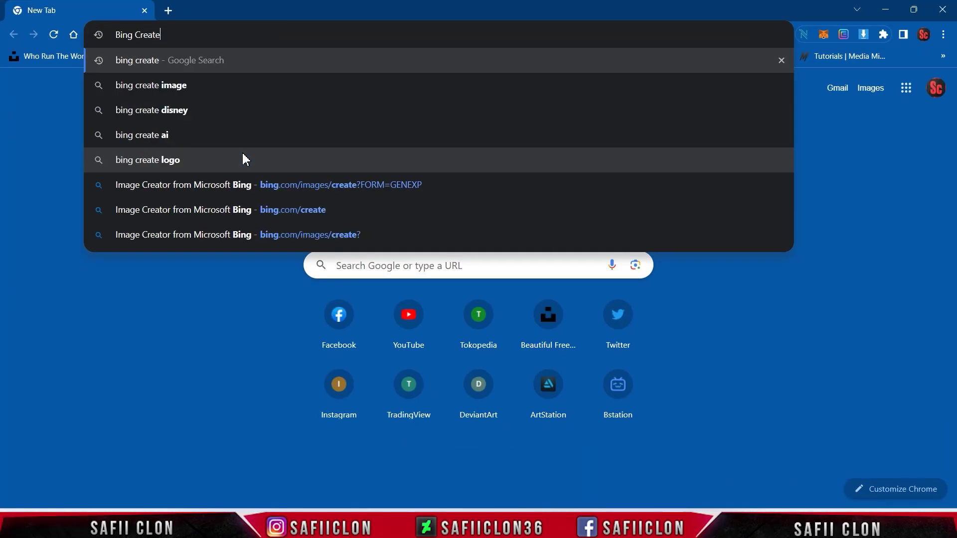
{"action": "left_click", "coordinate": [217, 60]}
{"action": "left_click", "coordinate": [197, 197]}
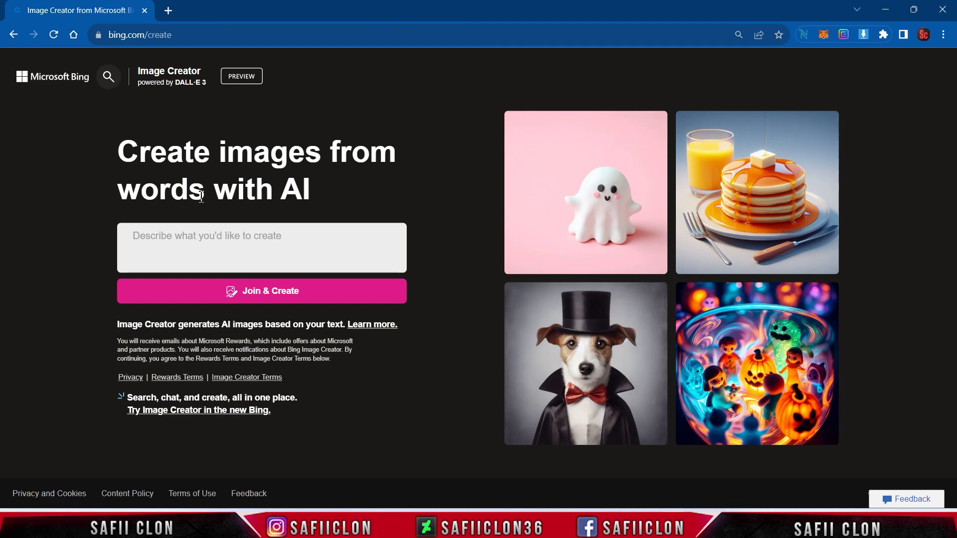
- Join Image Creator by signing in with the Microsoft account e-mail and password, staying signed in
{"action": "left_click", "coordinate": [255, 294]}
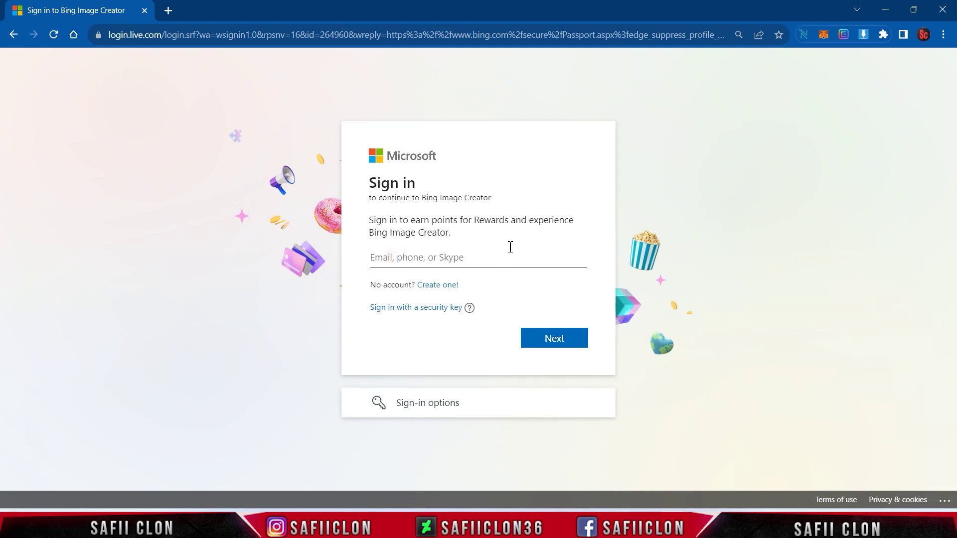
{"action": "key", "text": "ctrl+v"}
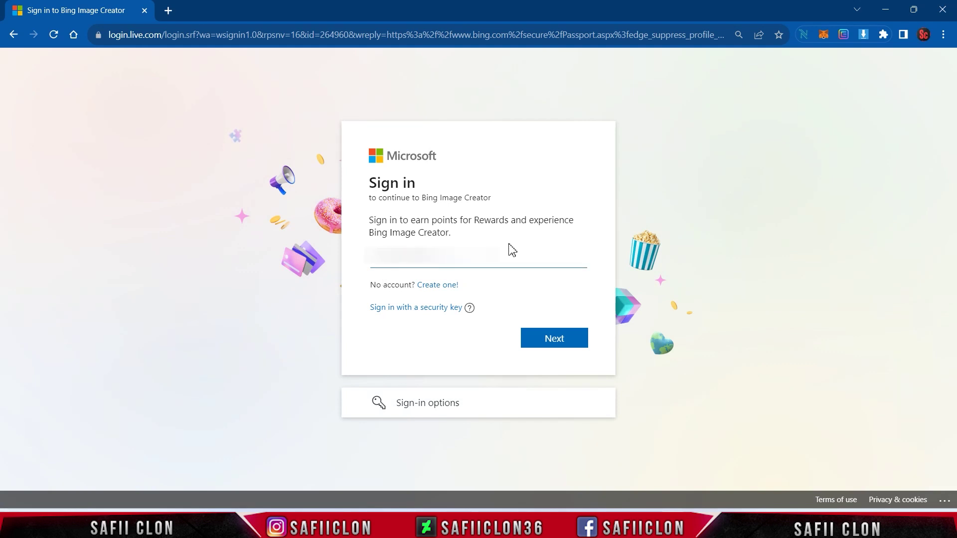
{"action": "left_click", "coordinate": [549, 343]}
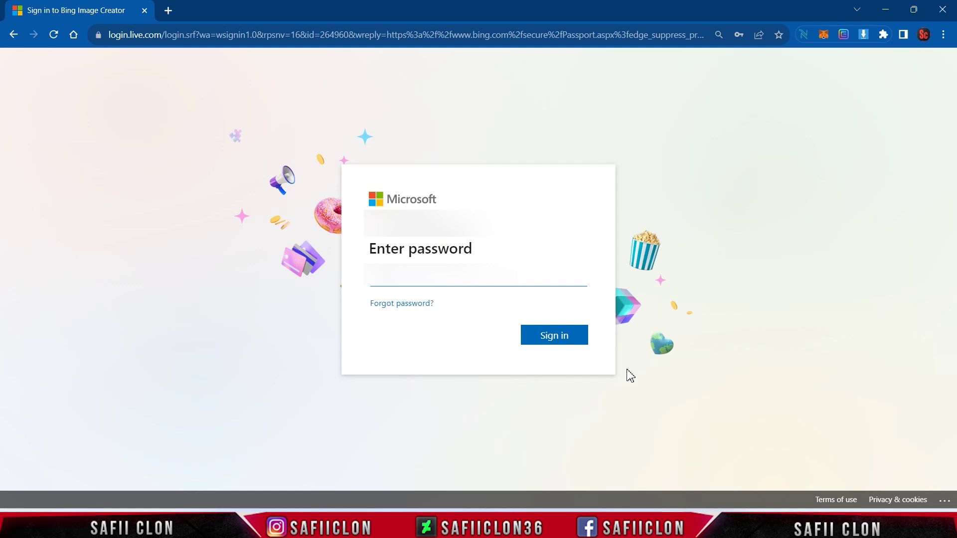
{"action": "left_click", "coordinate": [568, 342]}
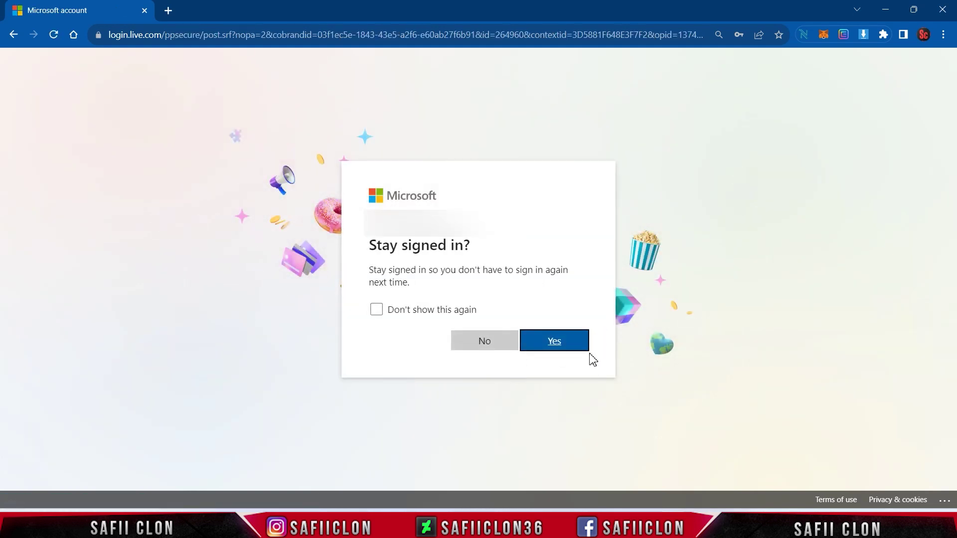
{"action": "left_click", "coordinate": [558, 341]}
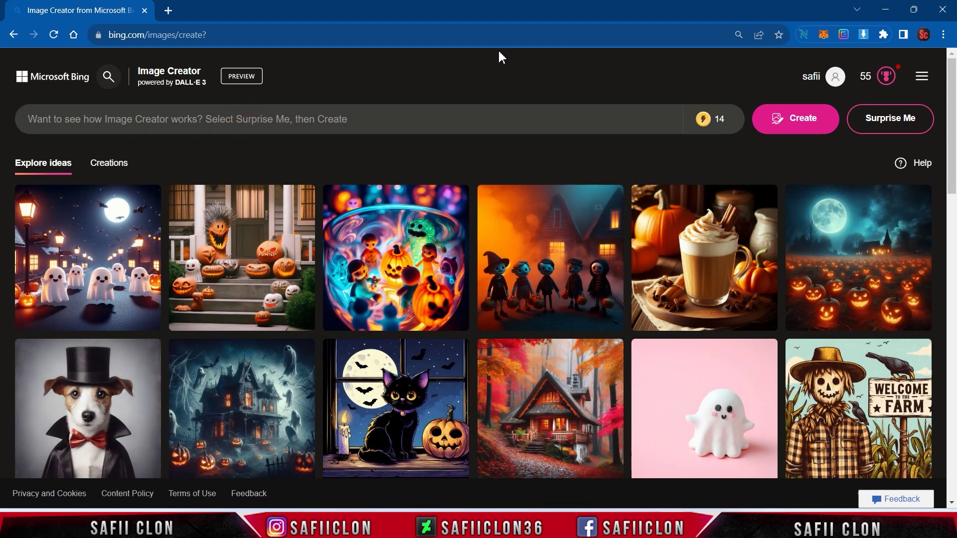
- Enter the doodle-art cat, ball, rain, tree prompt with quality keywords ending 'masterpiece', then generate
{"action": "type", "text": "(doodle a"}
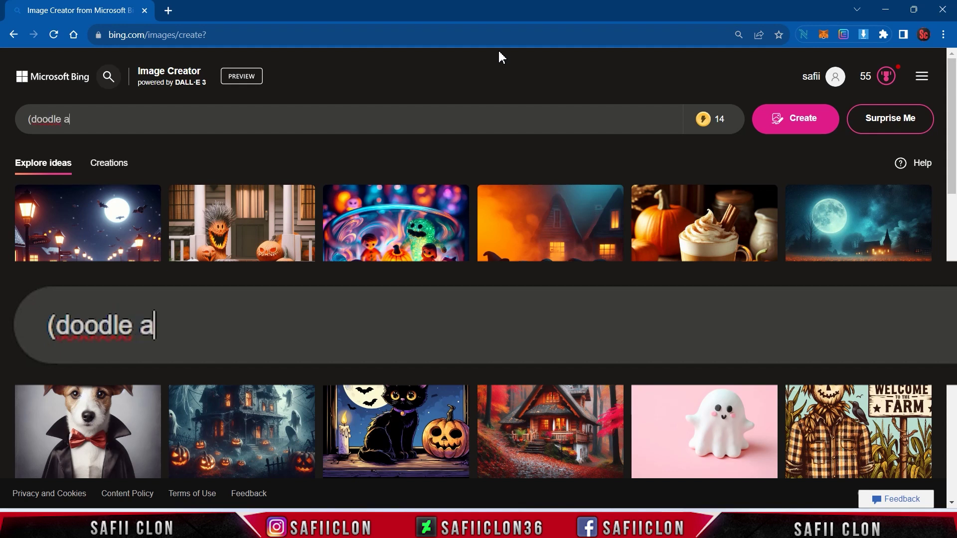
{"action": "type", "text": "e"}
{"action": "key", "text": "BackSpace"}
{"action": "type", "text": "rt"}
{"action": "type", "text": " cat,"}
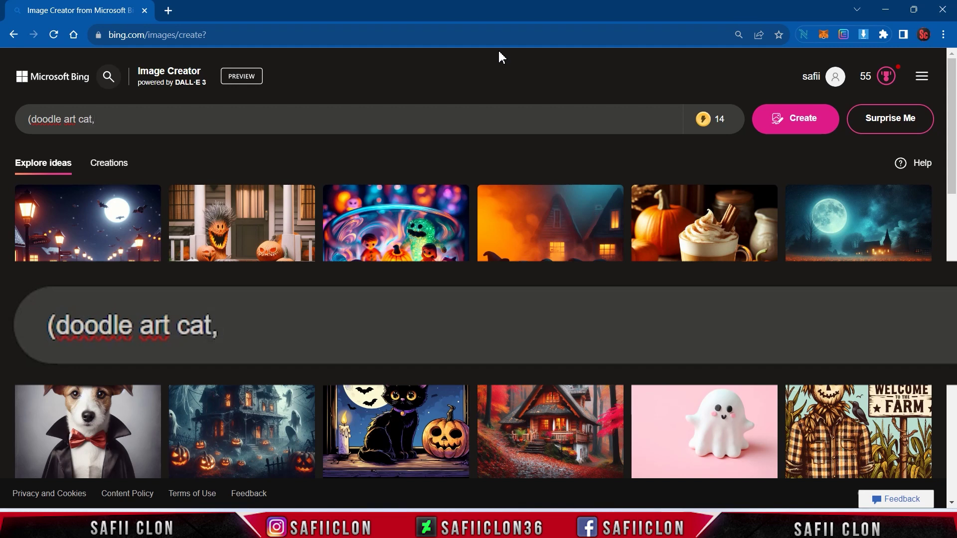
{"action": "type", "text": " ball"}
{"action": "type", "text": " rain, tree"}
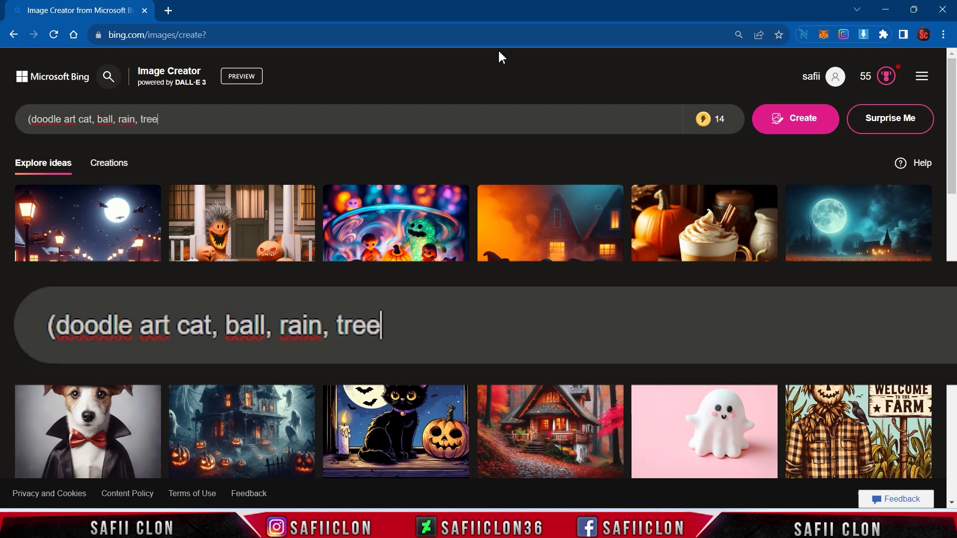
{"action": "type", "text": ", and cartoon characters),"}
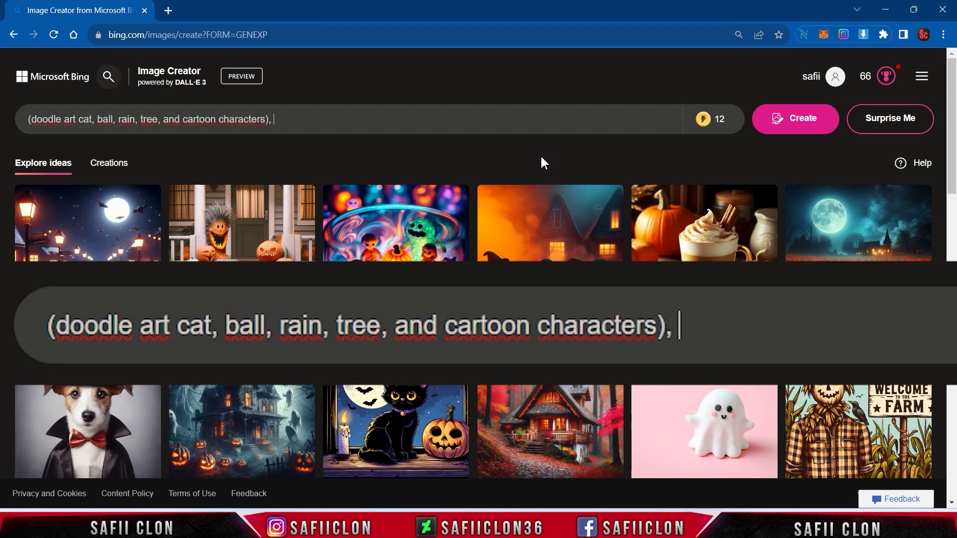
{"action": "type", "text": "doodle art, highly detailed, ultra detailed, best quality,"}
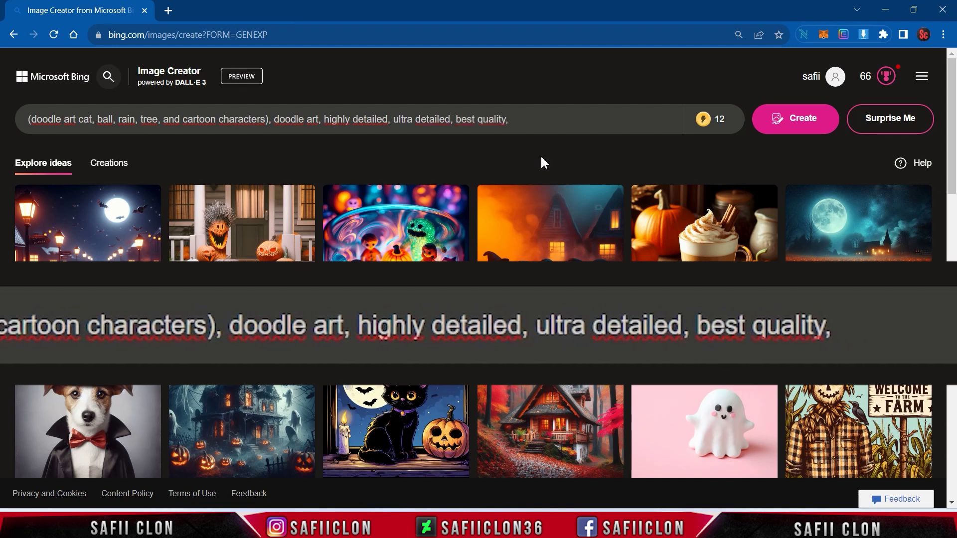
{"action": "type", "text": " highly"}
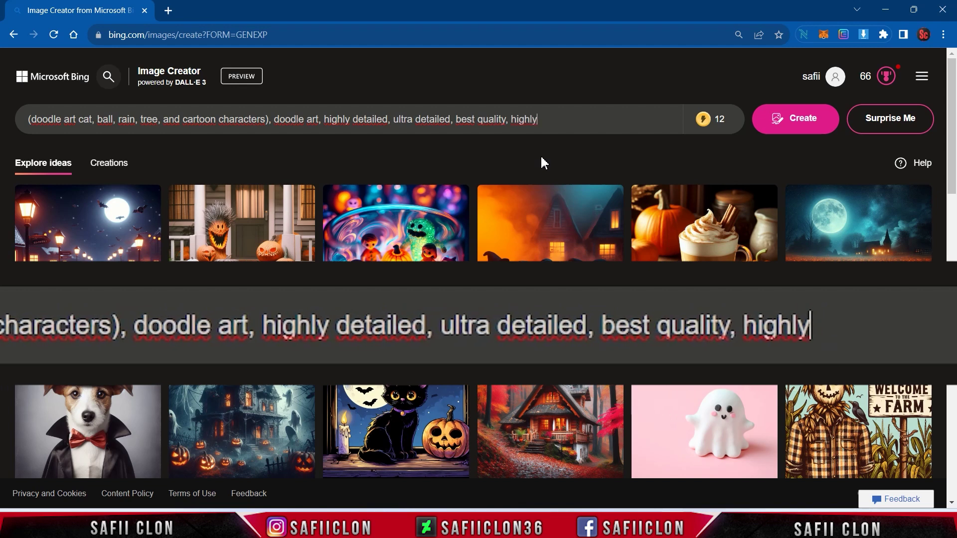
{"action": "key", "text": "BackSpace"}
{"action": "key", "text": "BackSpace"}
{"action": "key", "text": "BackSpace"}
{"action": "type", "text": "highest"}
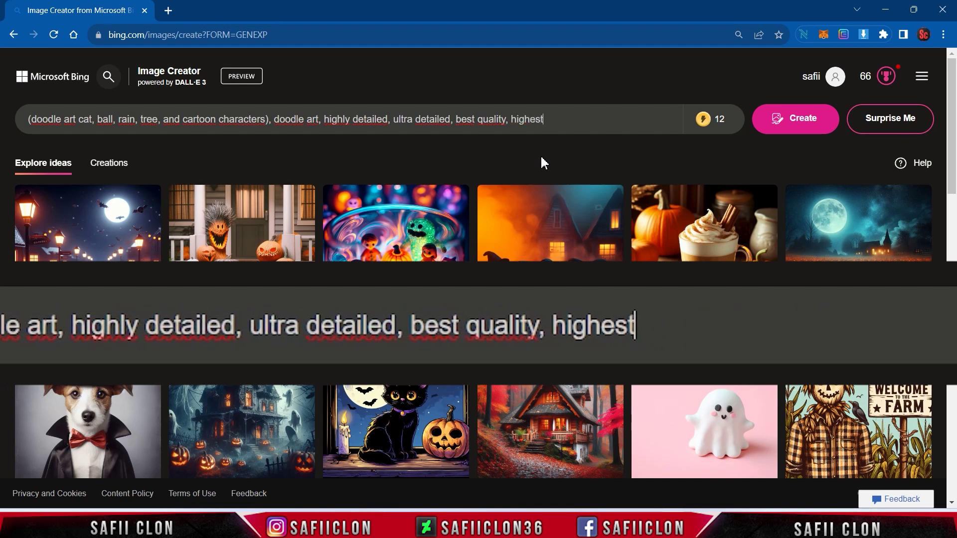
{"action": "type", "text": " quality, hyperdetailed, maste"}
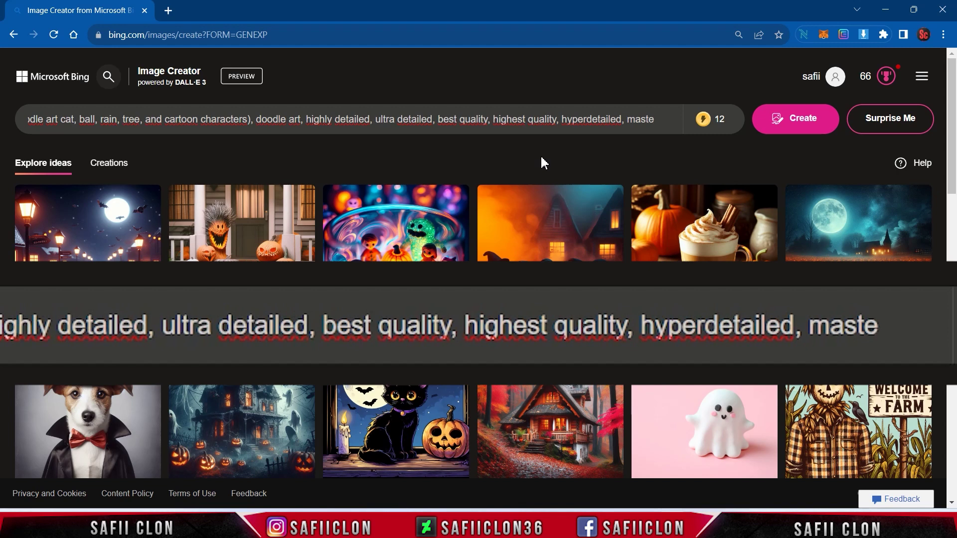
{"action": "type", "text": "rpiece"}
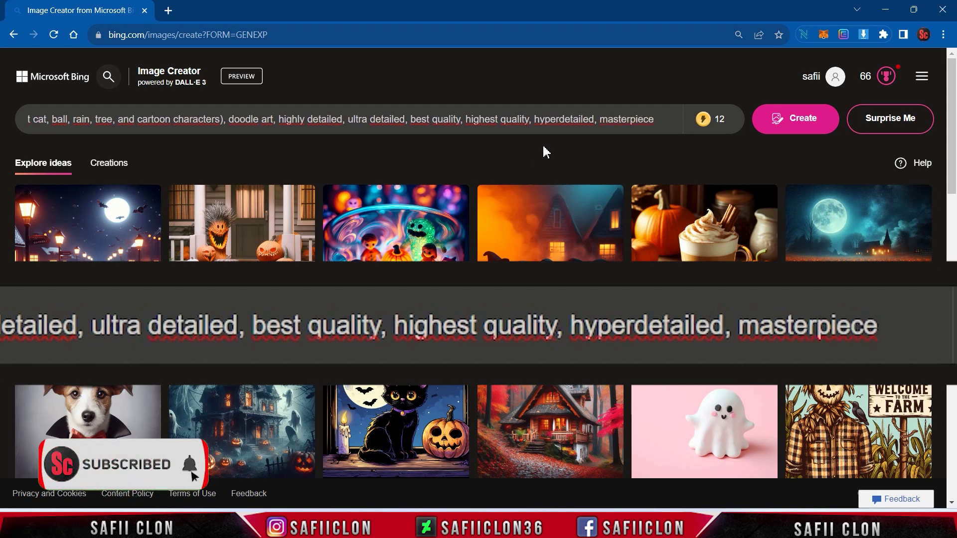
{"action": "left_click", "coordinate": [810, 130]}
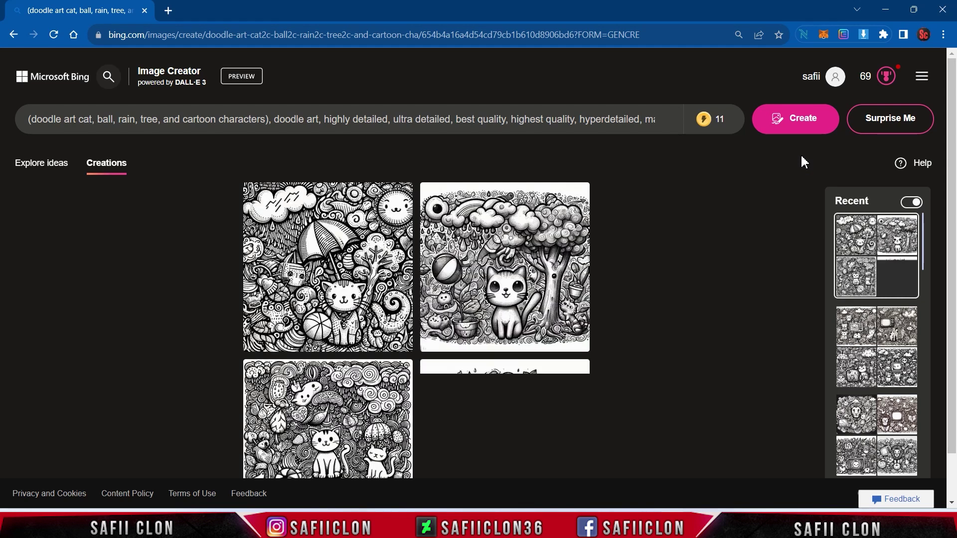
- Scroll to the four finished cat doodles and open the umbrella one full-size
{"action": "scroll", "coordinate": [795, 160], "scroll_direction": "down", "scroll_amount": 1}
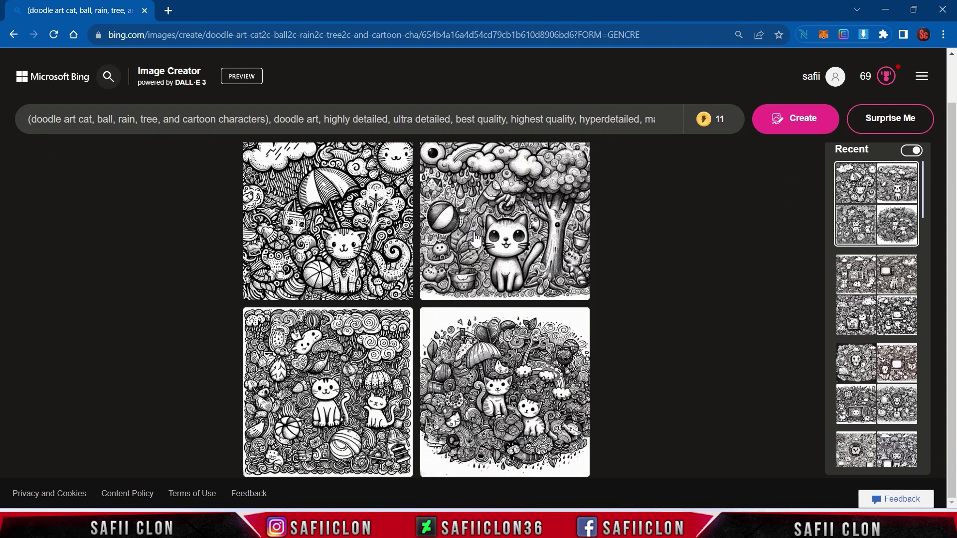
{"action": "left_click", "coordinate": [328, 215]}
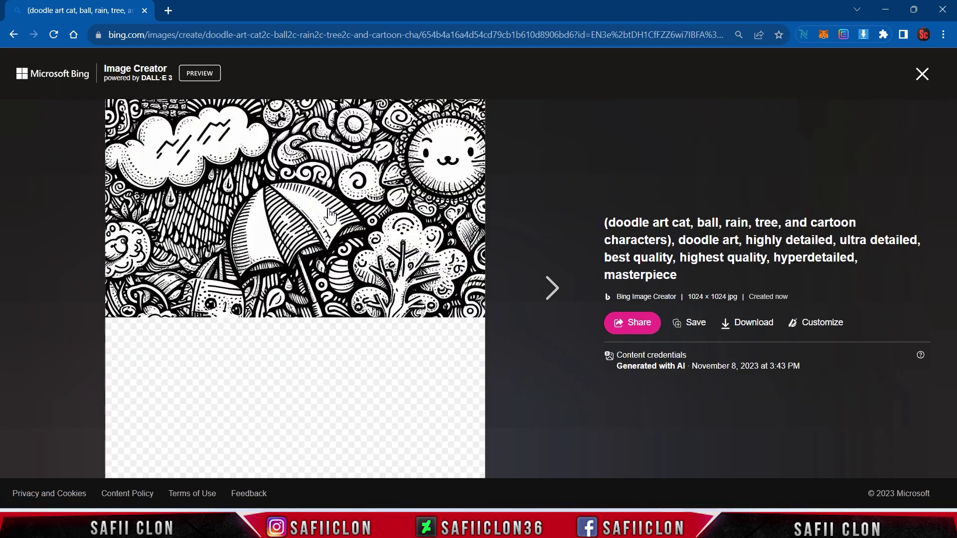
- Download the umbrella cat doodle and each following cat image, then close the viewer
{"action": "left_click", "coordinate": [748, 329]}
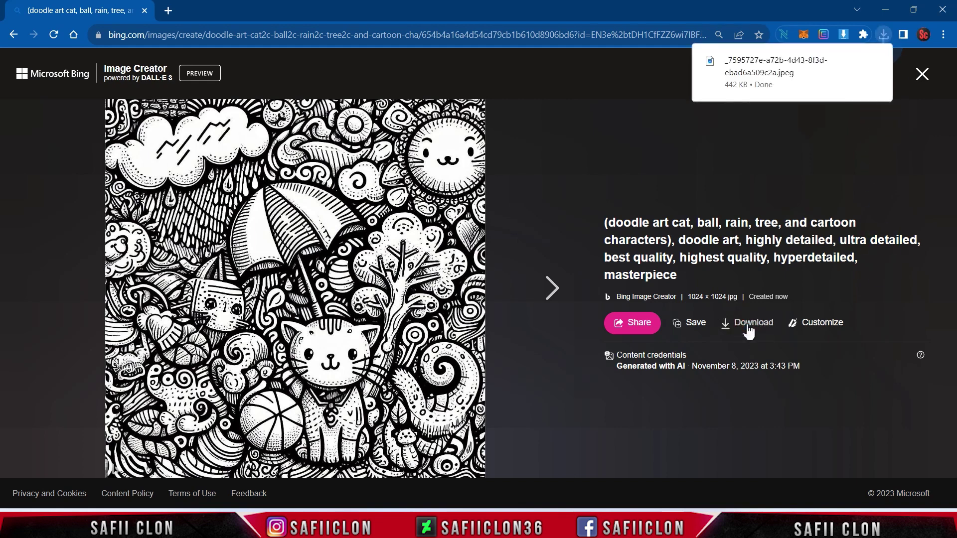
{"action": "left_click", "coordinate": [549, 289]}
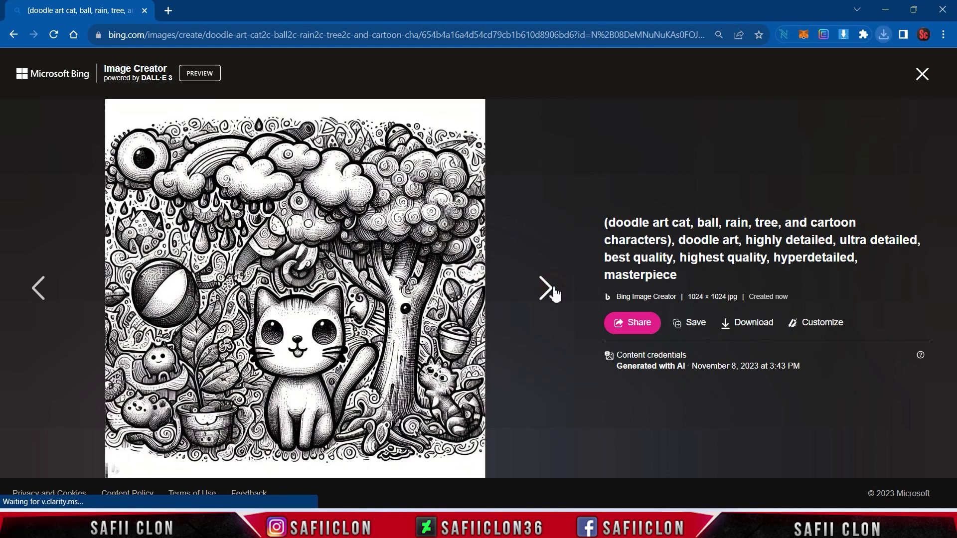
{"action": "left_click", "coordinate": [753, 326]}
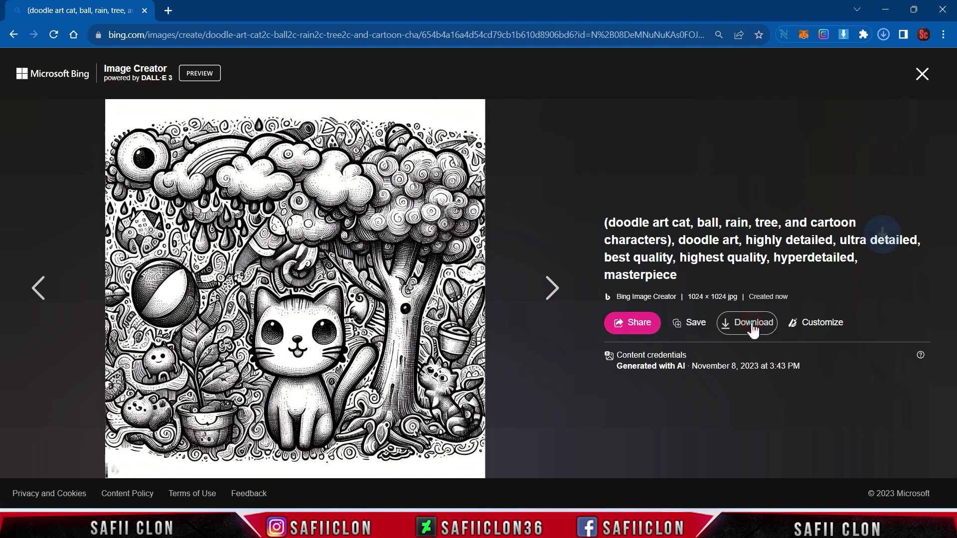
{"action": "left_click", "coordinate": [551, 294]}
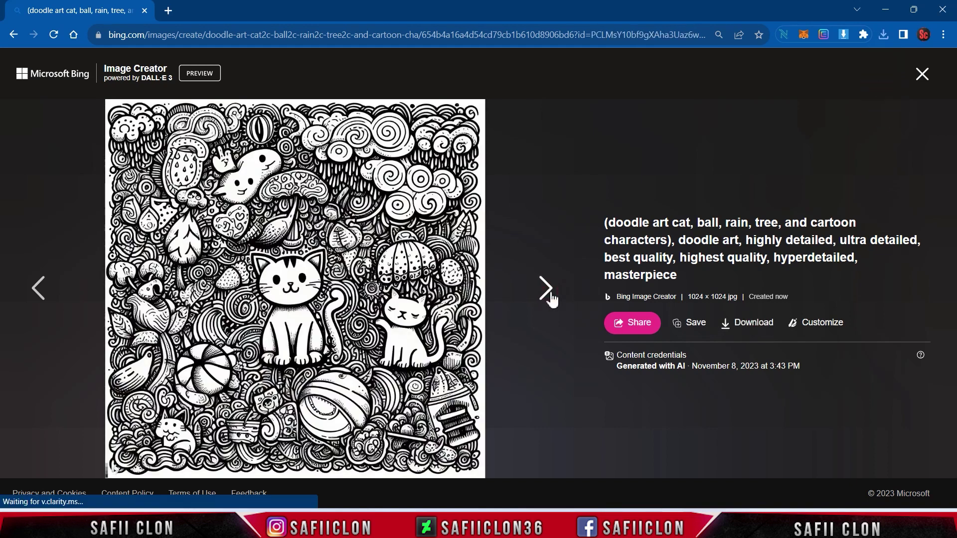
{"action": "left_click", "coordinate": [751, 326]}
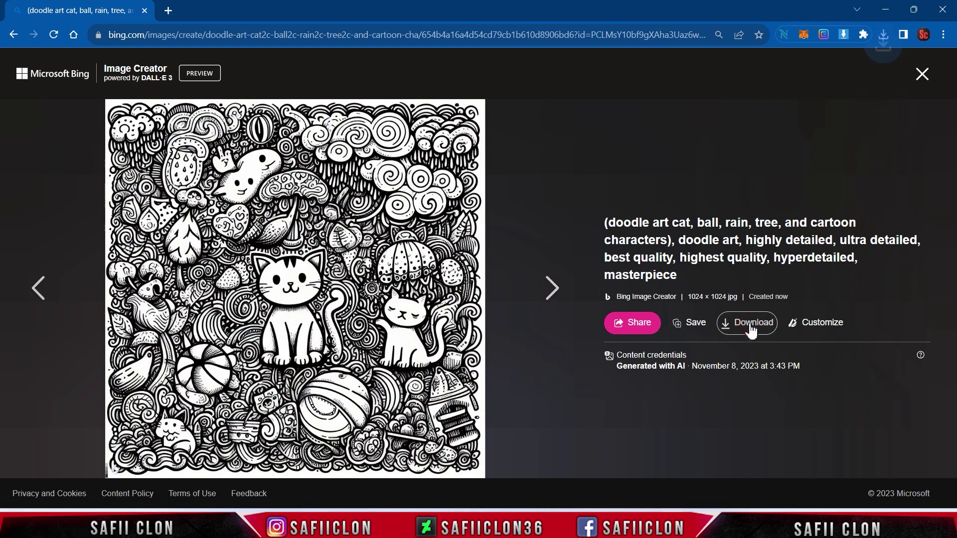
{"action": "left_click", "coordinate": [551, 294]}
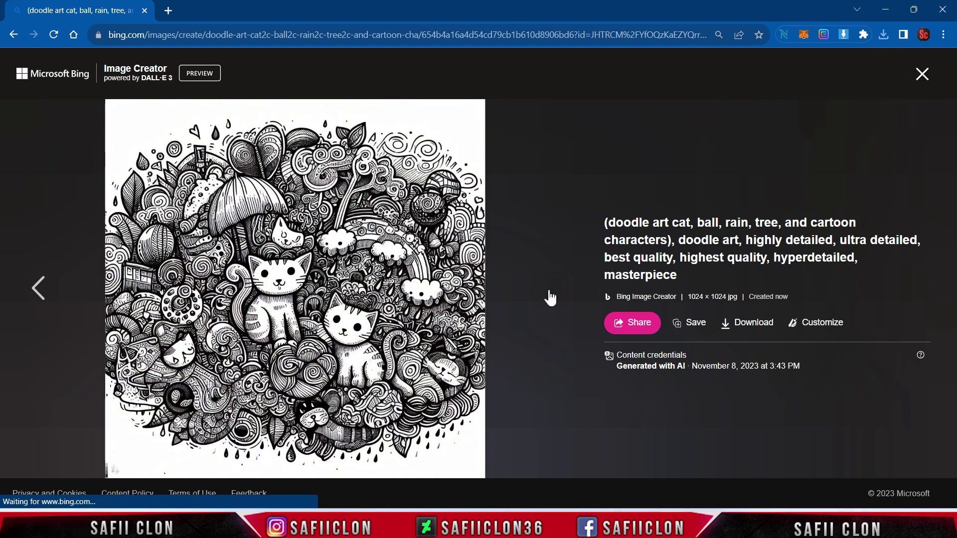
{"action": "left_click", "coordinate": [764, 330]}
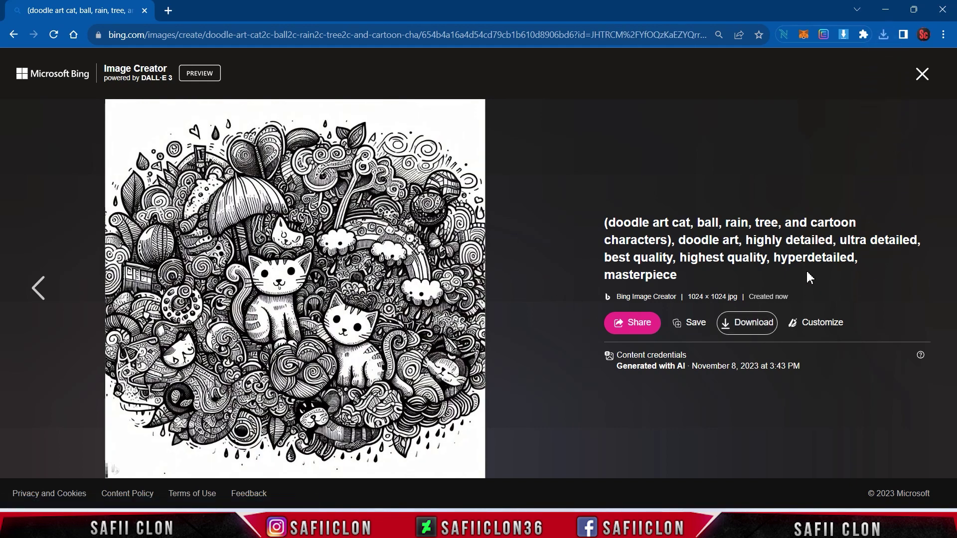
{"action": "left_click", "coordinate": [922, 73]}
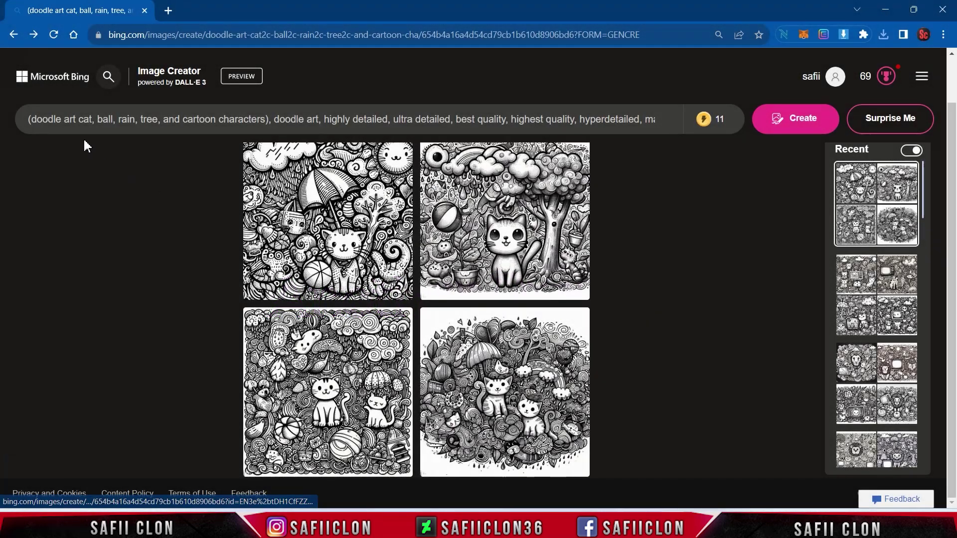
- Replace 'cat, ball, rain,' in the prompt with 'lion, tv, fruit,' and generate new images
{"action": "left_click", "coordinate": [80, 118]}
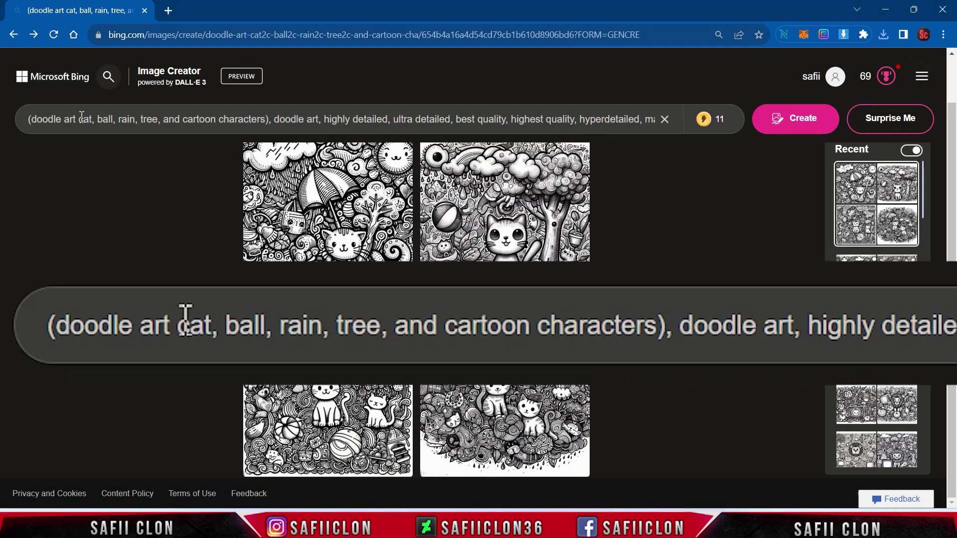
{"action": "left_click_drag", "start_coordinate": [80, 118], "coordinate": [139, 118]}
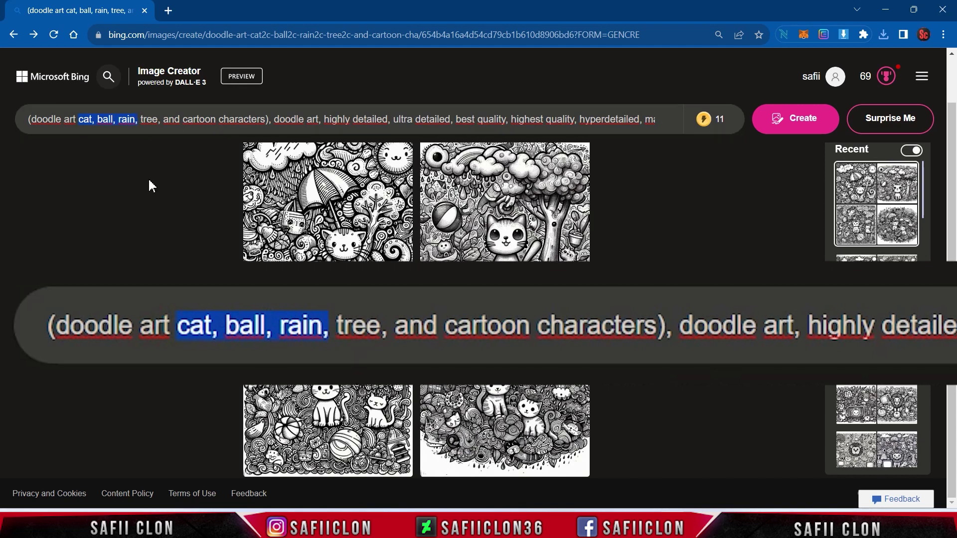
{"action": "type", "text": "lion"}
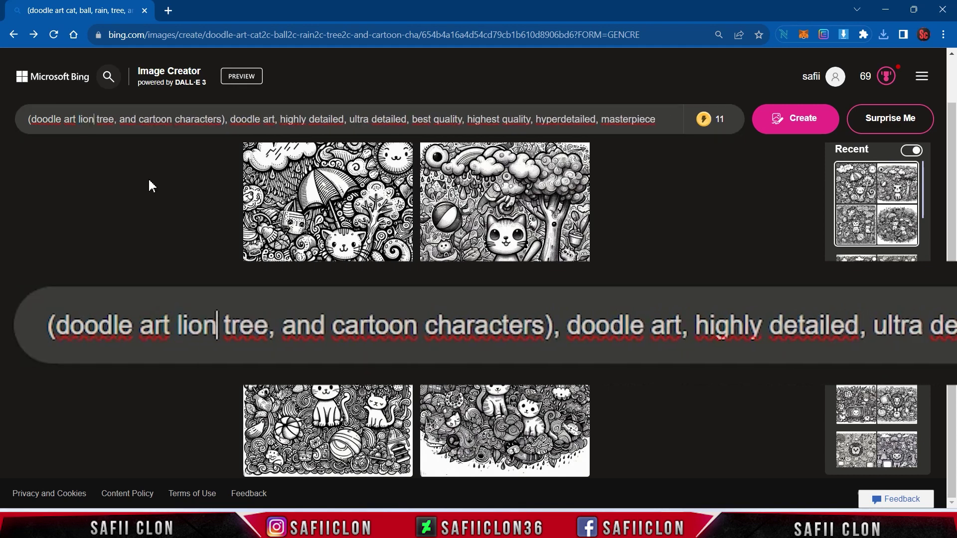
{"action": "type", "text": ","}
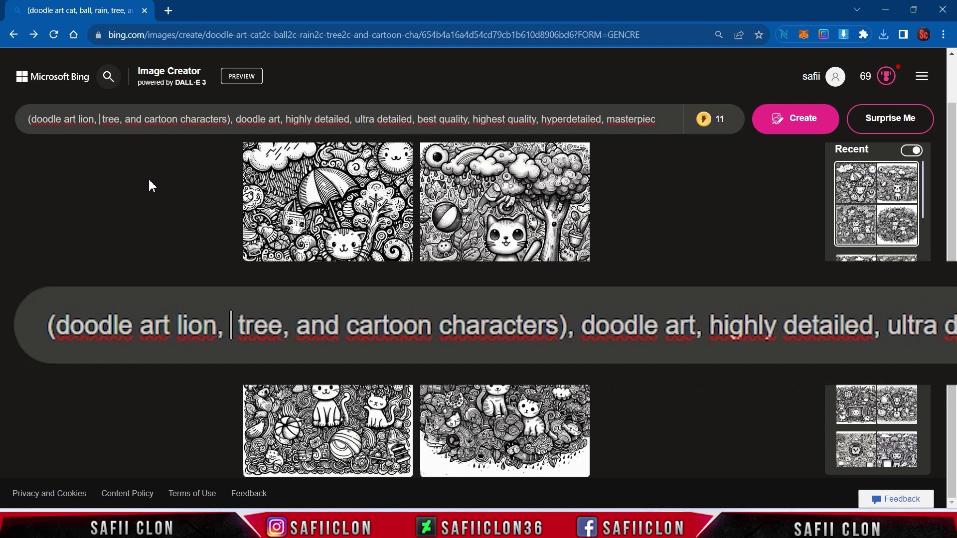
{"action": "type", "text": " tv"}
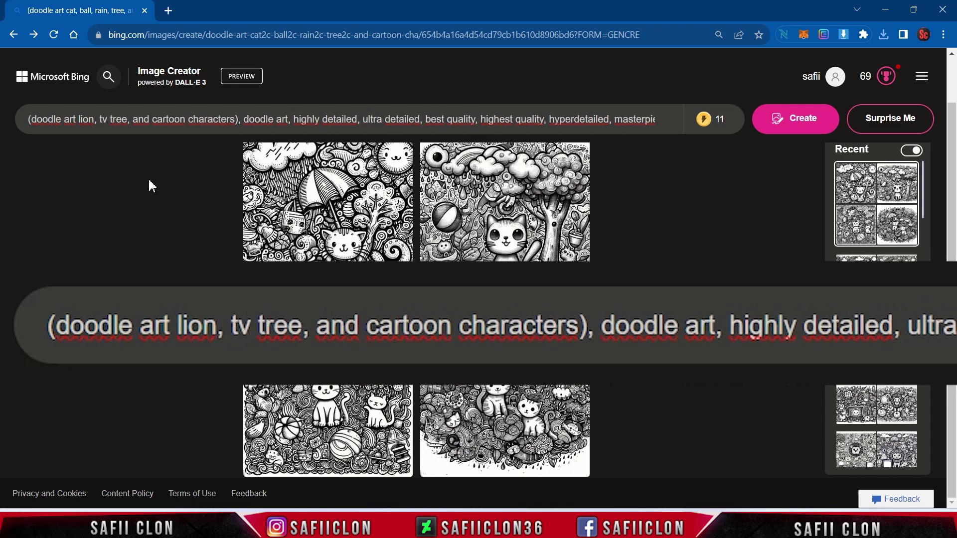
{"action": "type", "text": ", fruit,"}
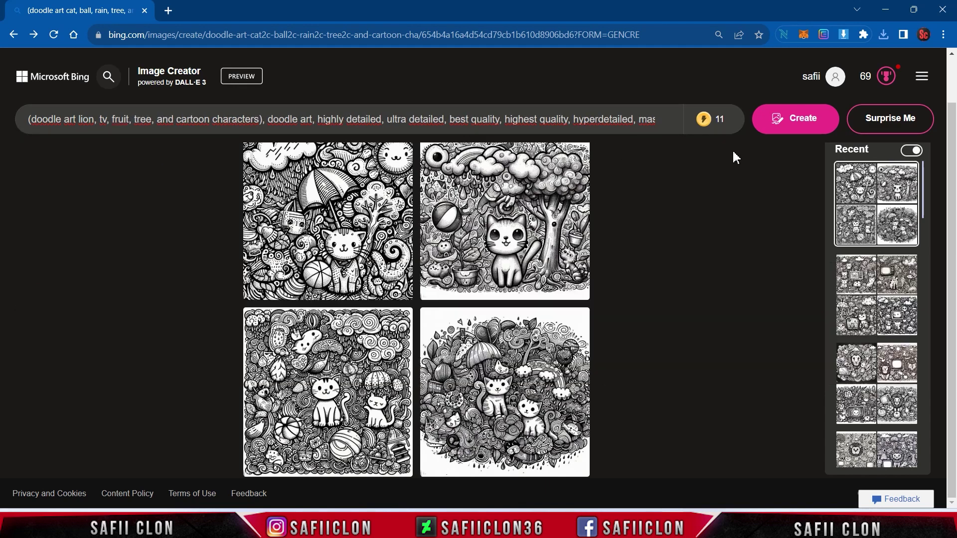
{"action": "left_click", "coordinate": [800, 119]}
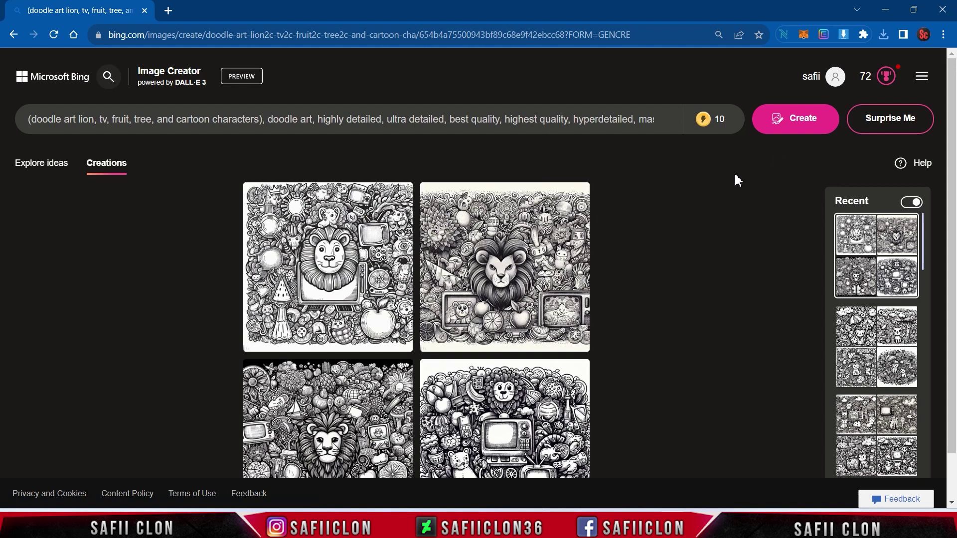
- Open the first lion doodle, download the lion images one by one, then close the viewer
{"action": "left_click", "coordinate": [329, 263]}
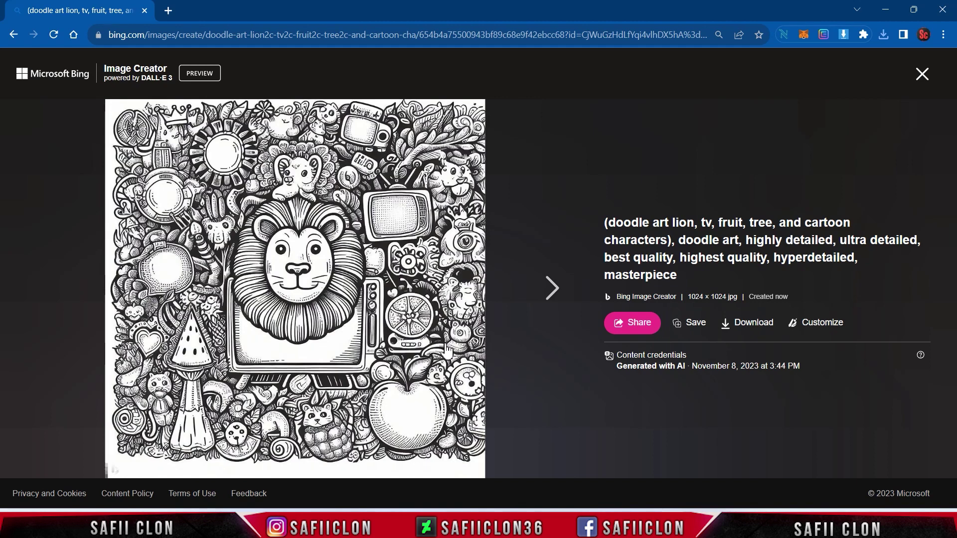
{"action": "left_click", "coordinate": [754, 323]}
{"action": "left_click", "coordinate": [548, 288]}
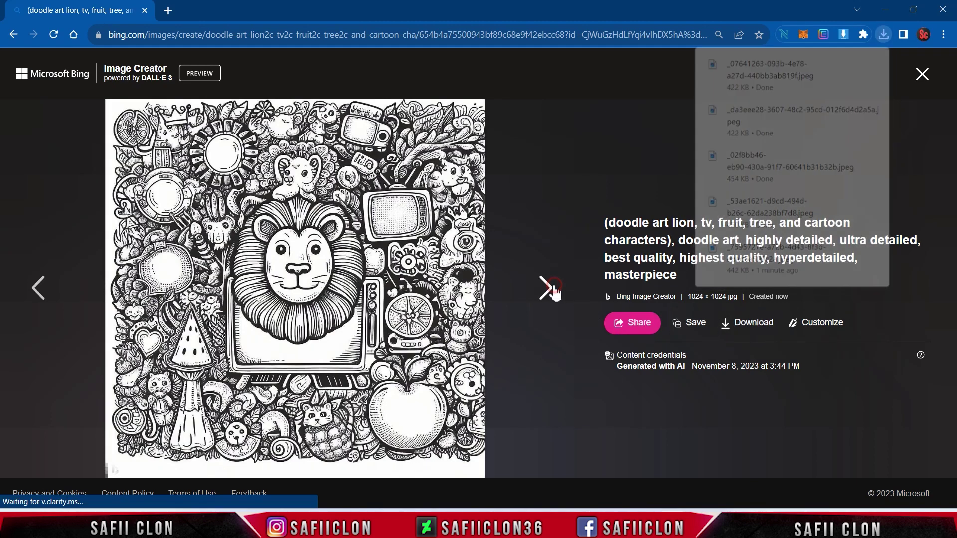
{"action": "left_click", "coordinate": [754, 327]}
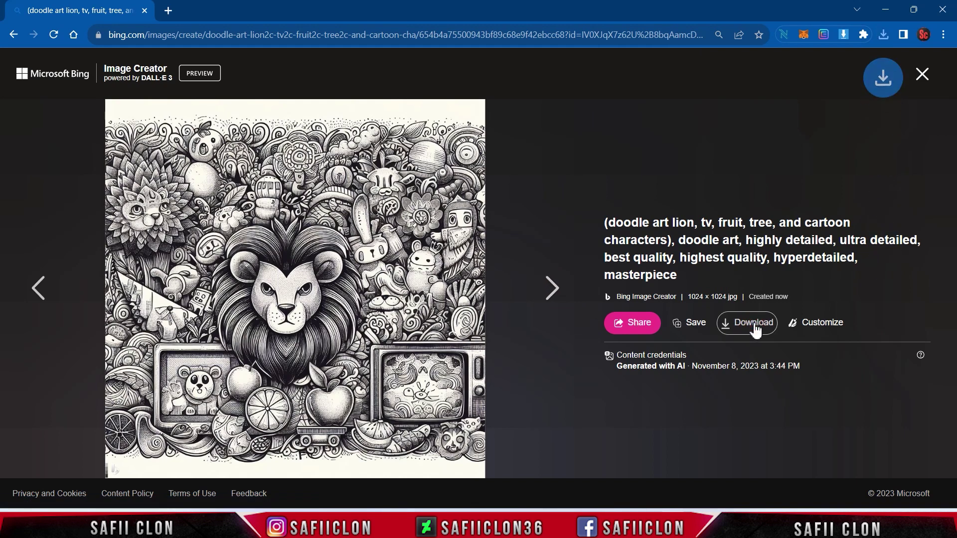
{"action": "left_click", "coordinate": [556, 289]}
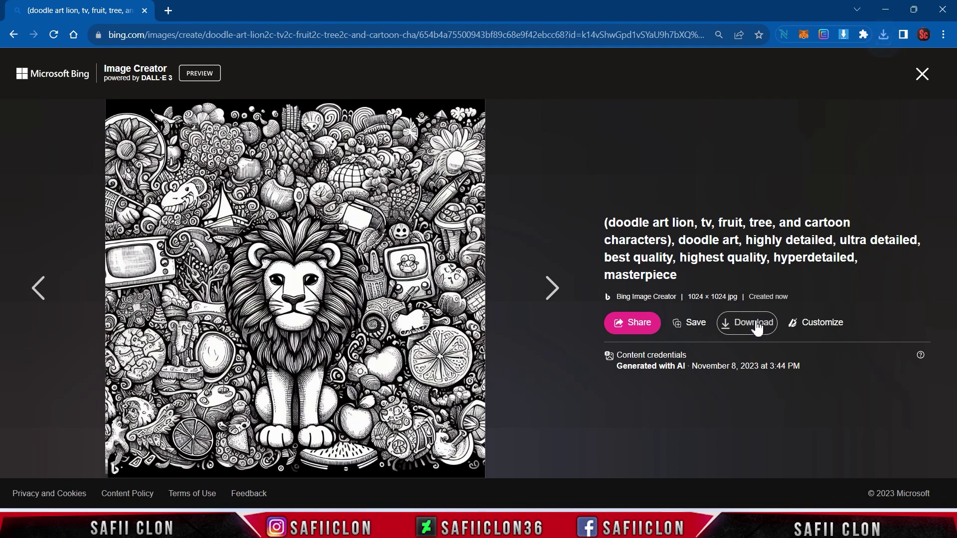
{"action": "left_click", "coordinate": [549, 289]}
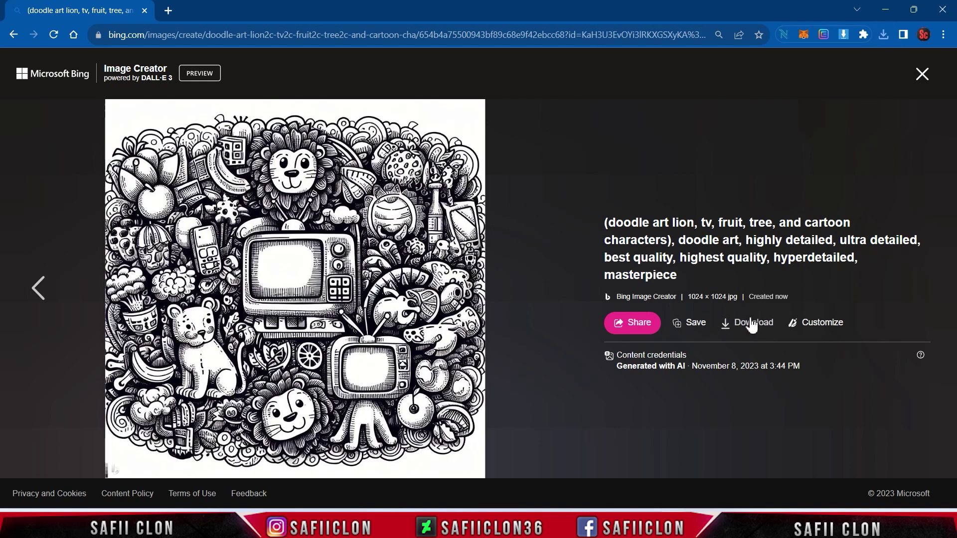
{"action": "left_click", "coordinate": [757, 329]}
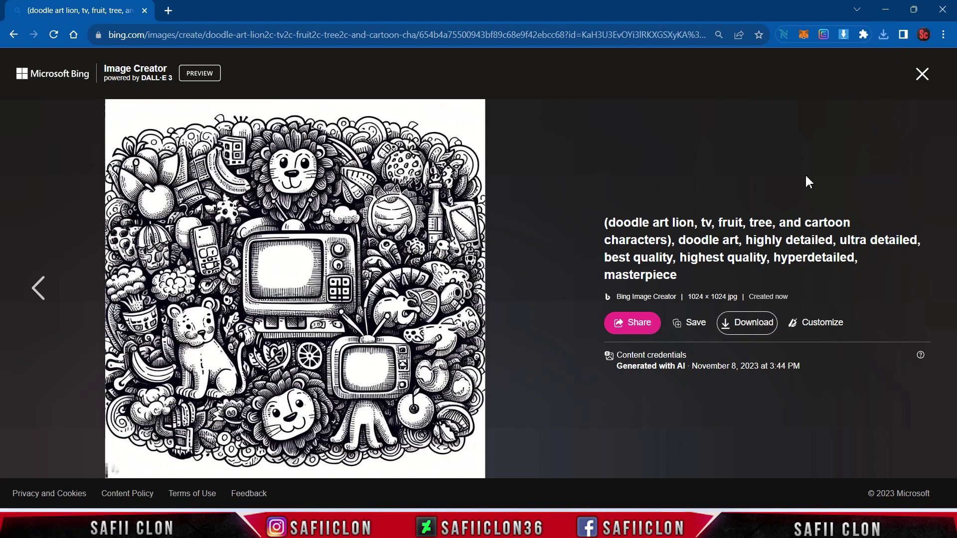
{"action": "left_click", "coordinate": [922, 75]}
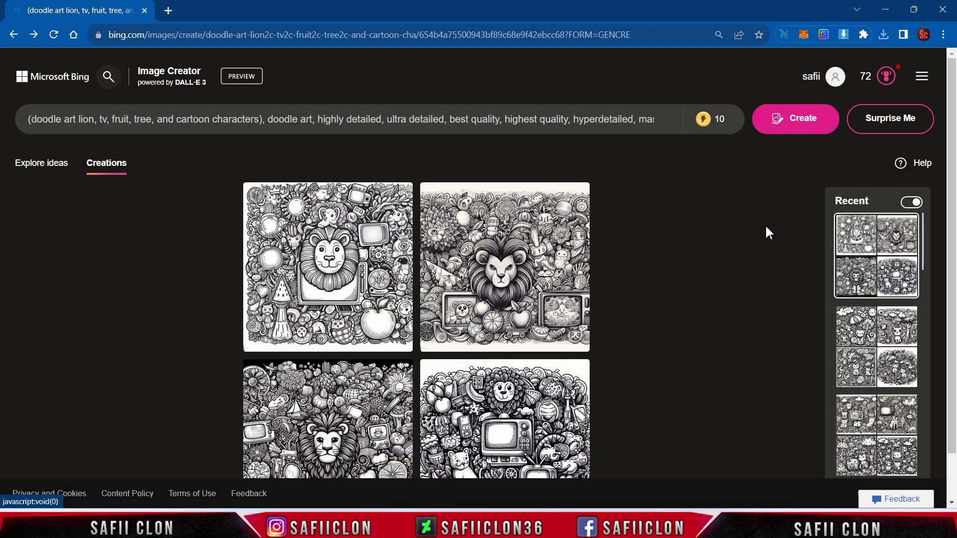